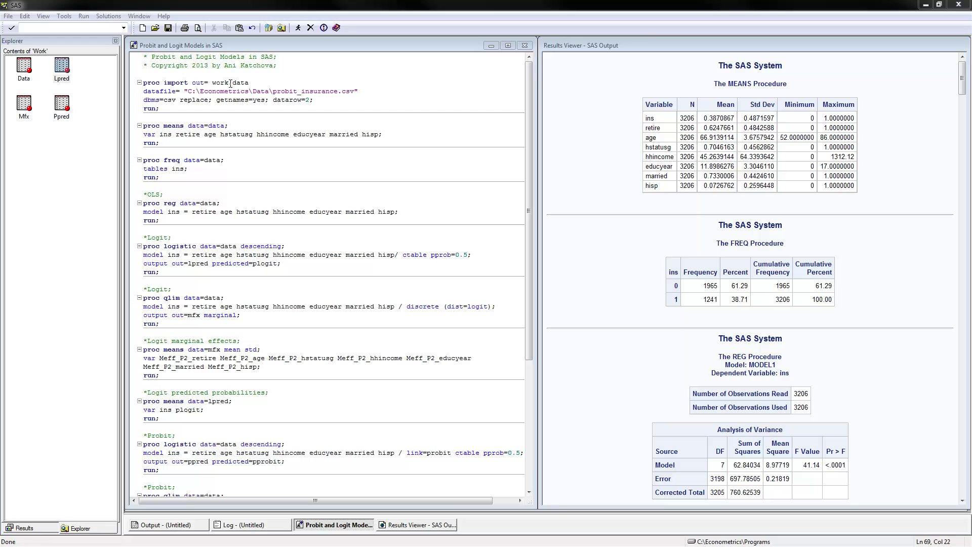
- Review the proc import statement, highlighting the output dataset name and the path to probit_insurance.csv
double_click(246, 83)
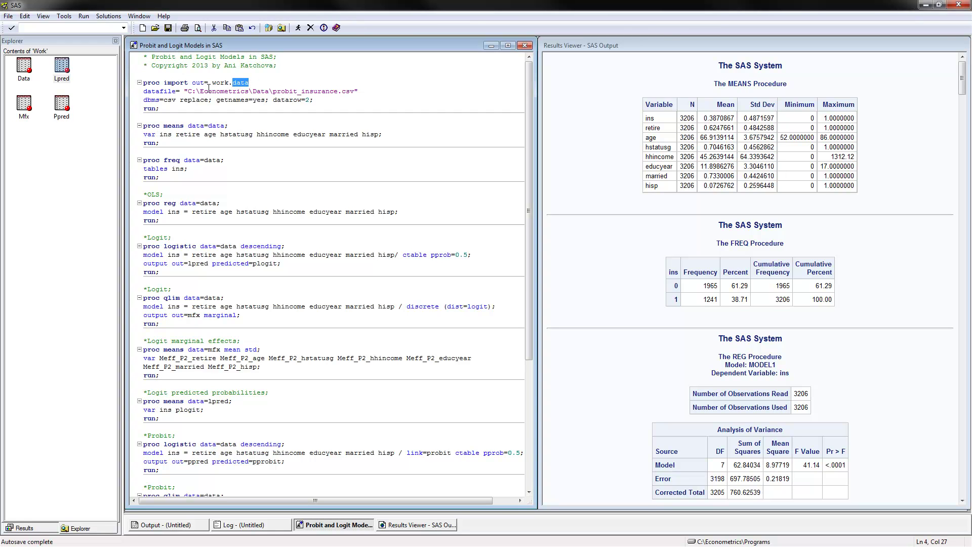
left_click_drag(186, 91, 274, 91)
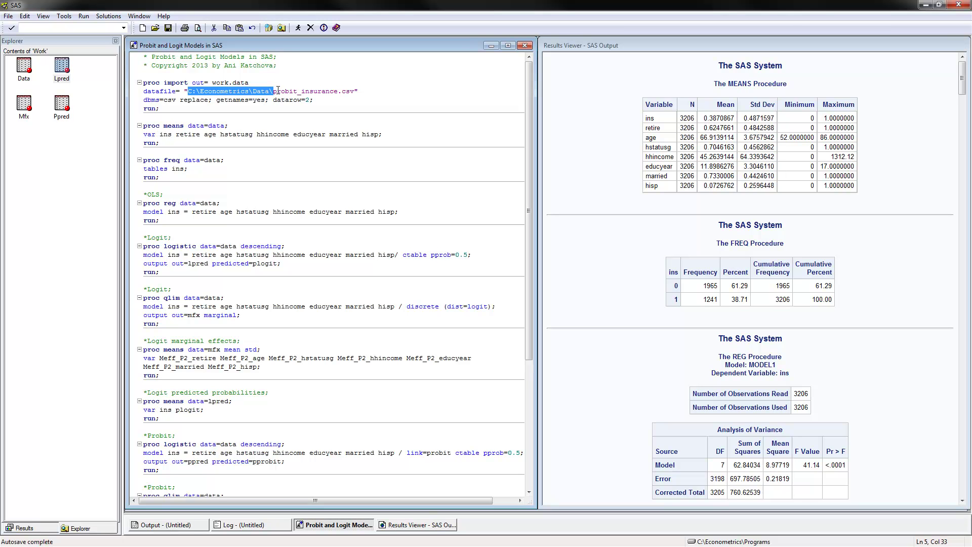
left_click(281, 91)
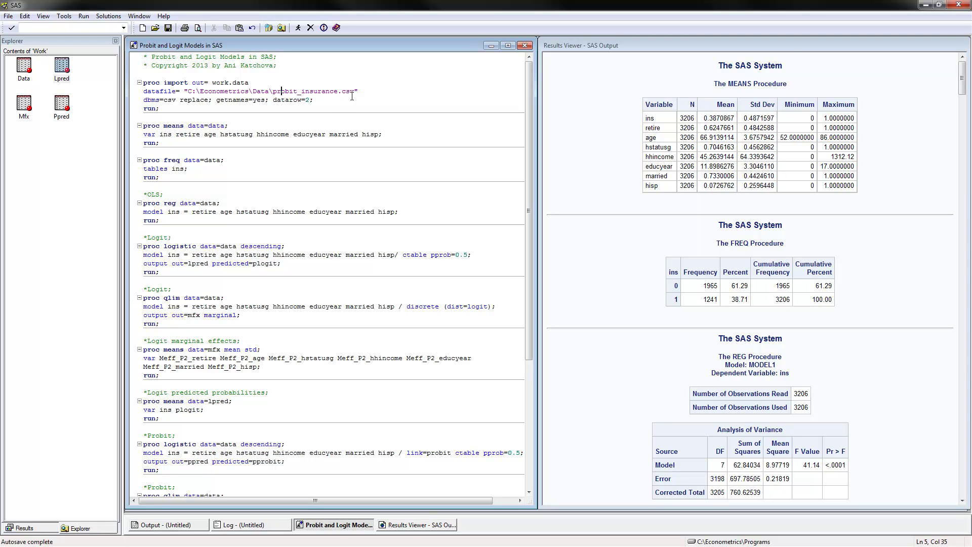
left_click_drag(354, 91, 189, 84)
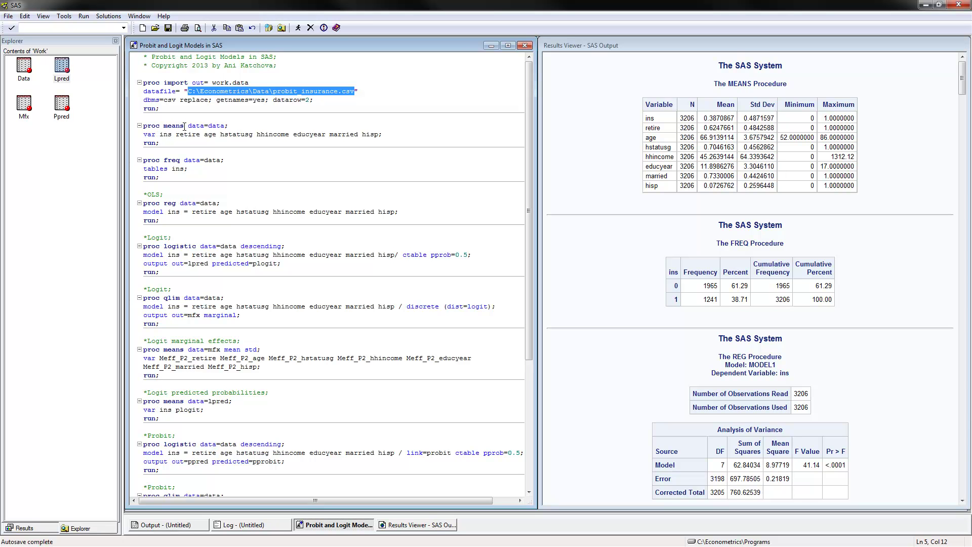
- Open the Data table from the Work library, look over its insurance records, and close it
double_click(24, 71)
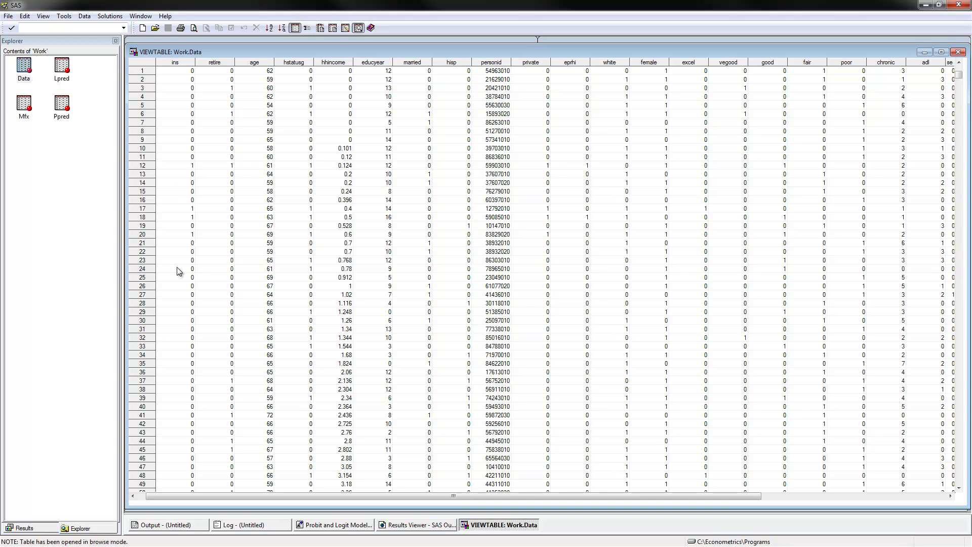
mouse_move(958, 75)
left_mouse_down()
mouse_move(958, 243)
mouse_move(958, 74)
left_mouse_up()
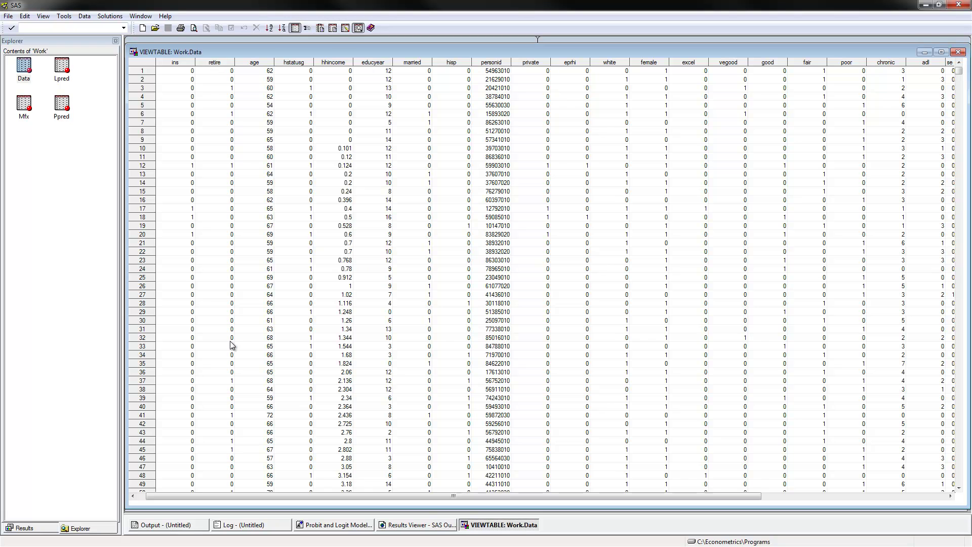
left_click(959, 52)
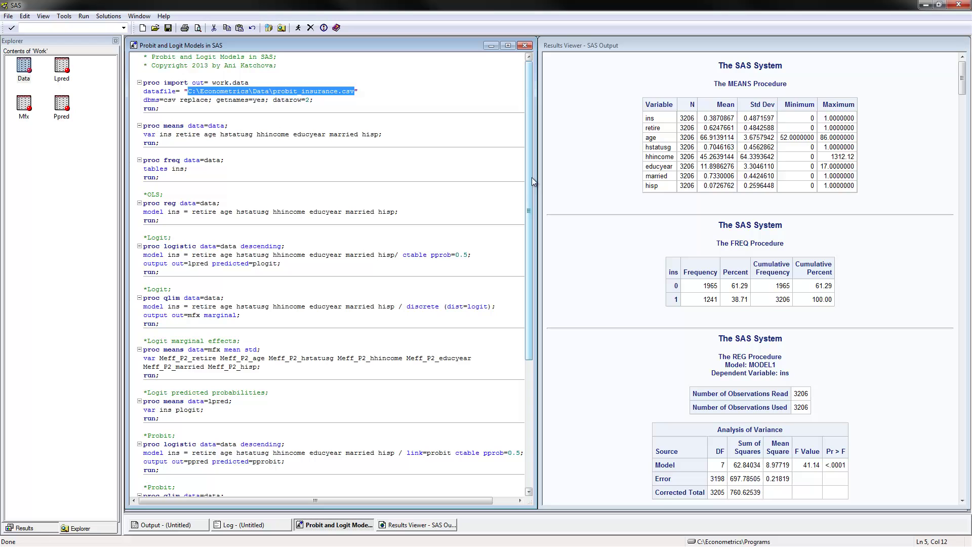
- Examine the proc means block with its variable list, and highlight the mean of ins in the summary statistics output
left_click(405, 133)
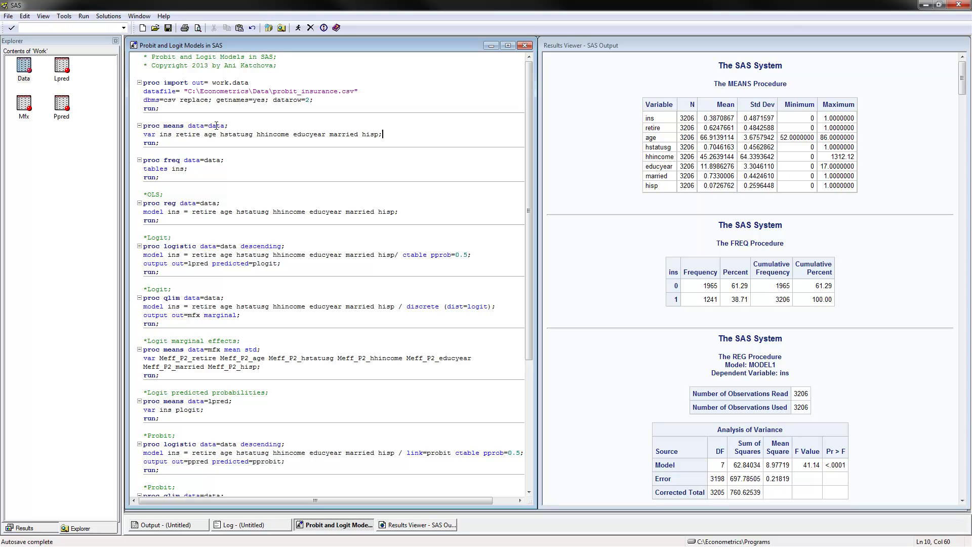
double_click(163, 134)
left_click_drag(178, 135, 380, 138)
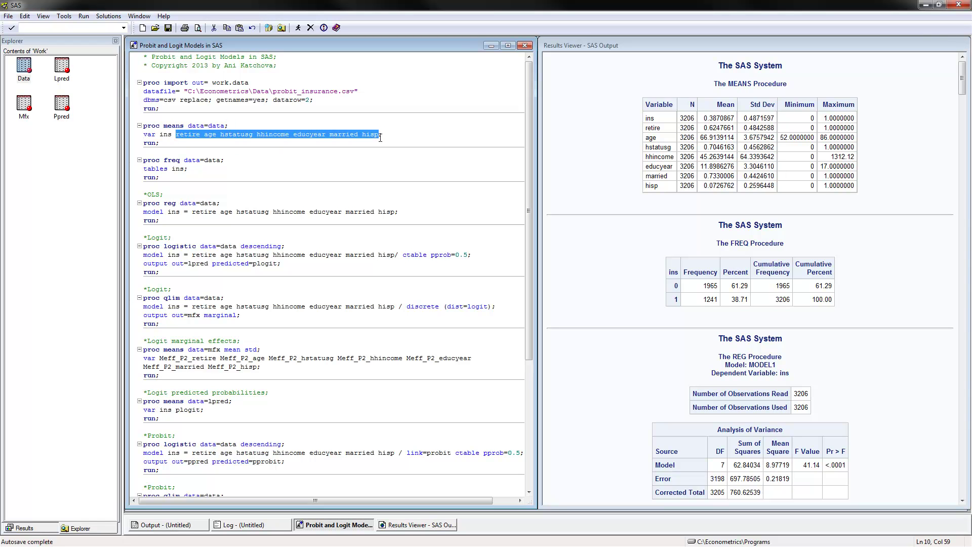
left_click_drag(183, 118, 192, 147)
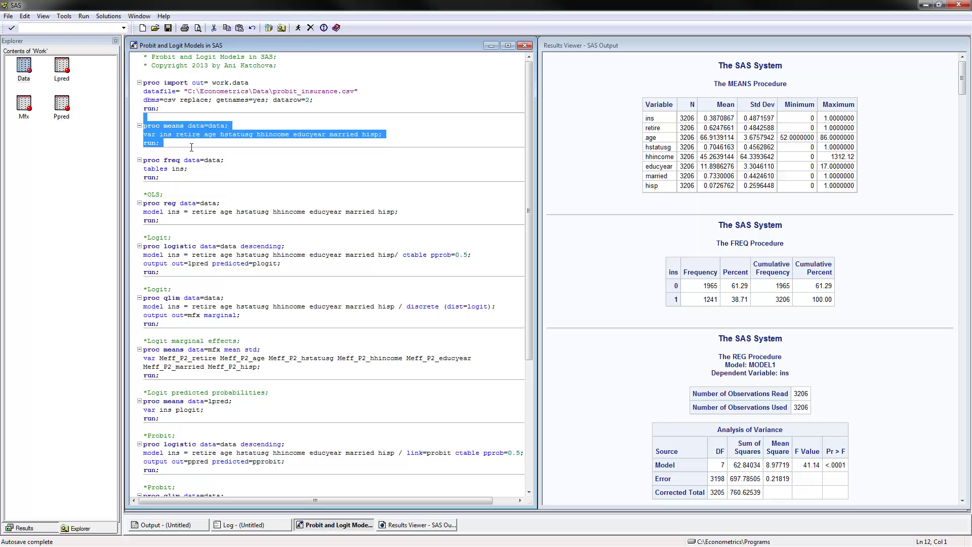
left_click(298, 28)
left_click_drag(704, 118, 735, 119)
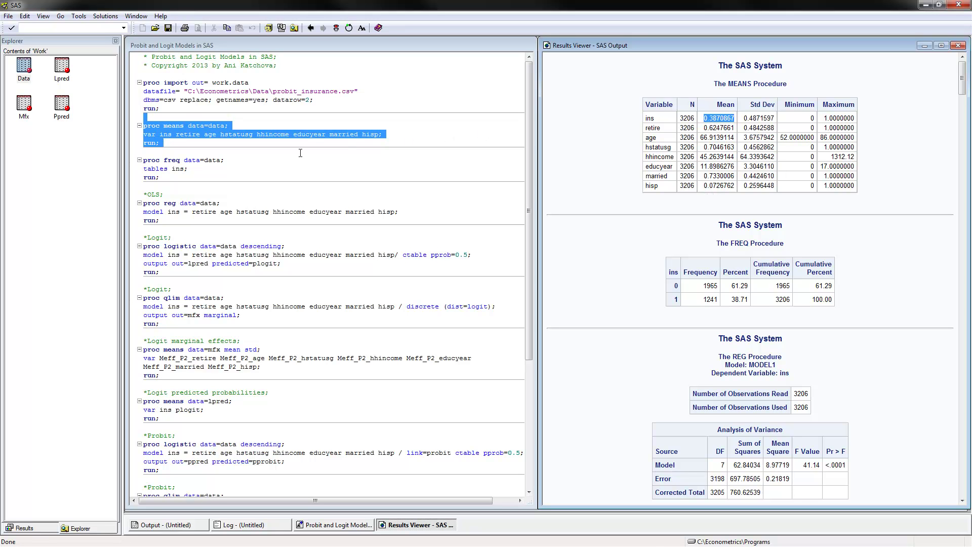
- Examine the proc freq block and its tables statement for the ins variable
left_click(283, 164)
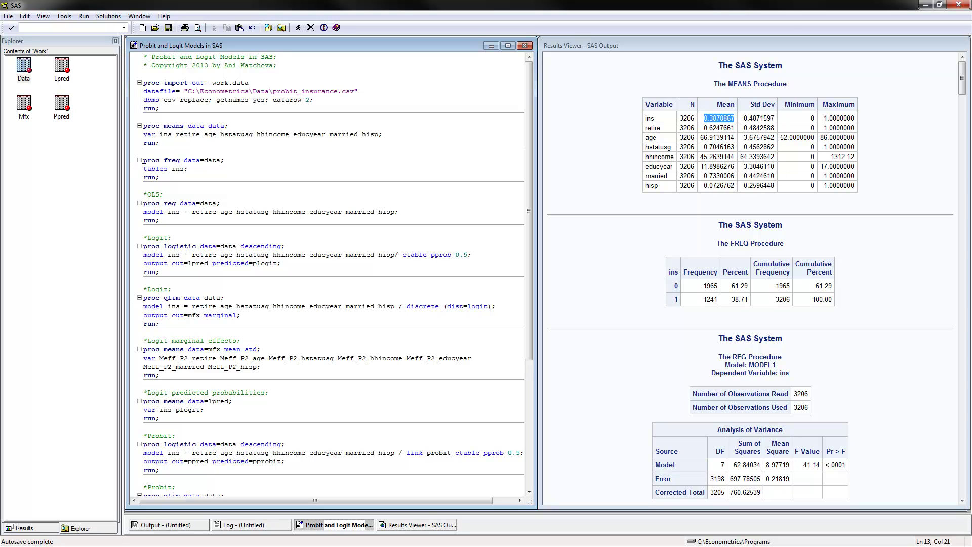
left_click_drag(143, 171, 172, 171)
left_click(173, 171)
- Review the OLS proc reg block with ins as dependent variable, and bring its parameter estimates into view in the output
left_click(294, 216)
left_click(177, 204)
double_click(172, 212)
left_click_drag(192, 212, 220, 218)
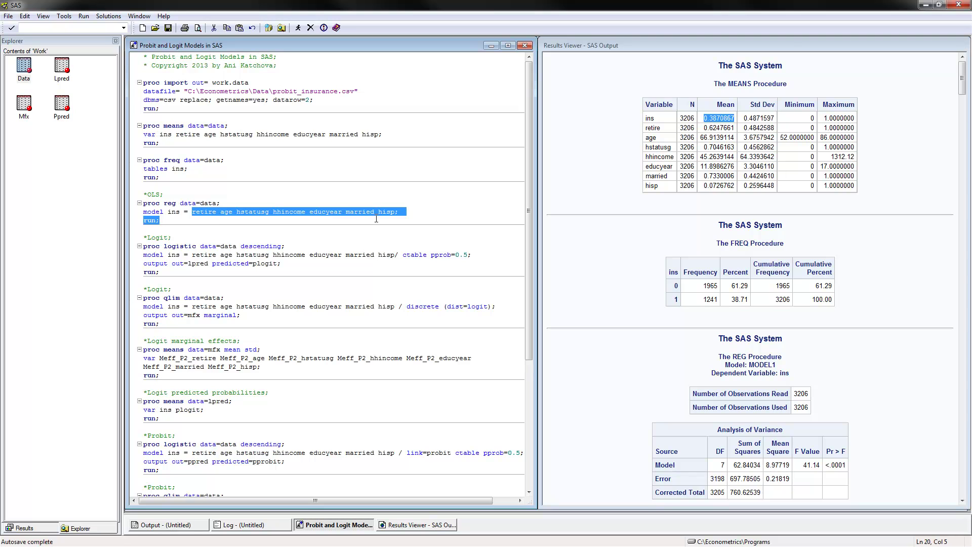
left_click(227, 216)
left_click_drag(196, 221, 138, 195)
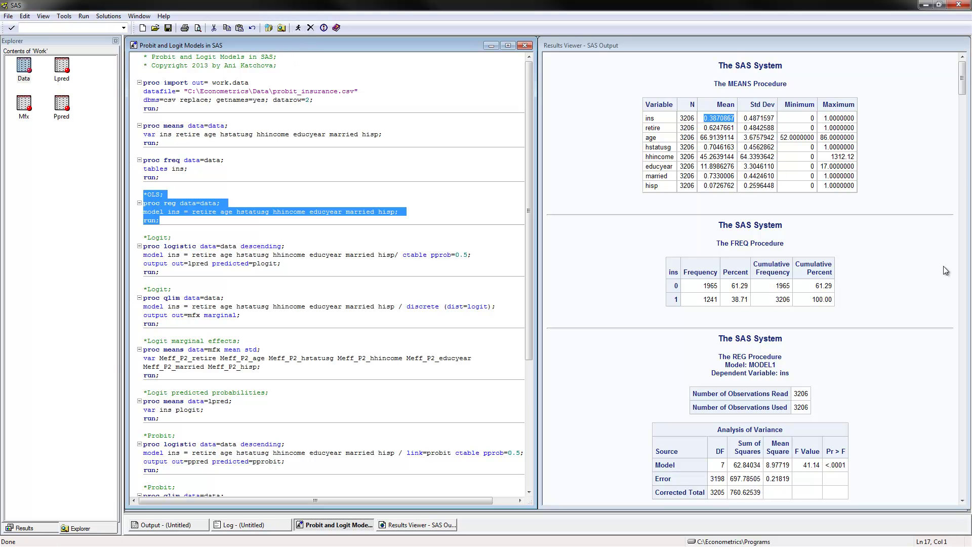
left_click_drag(962, 92, 962, 112)
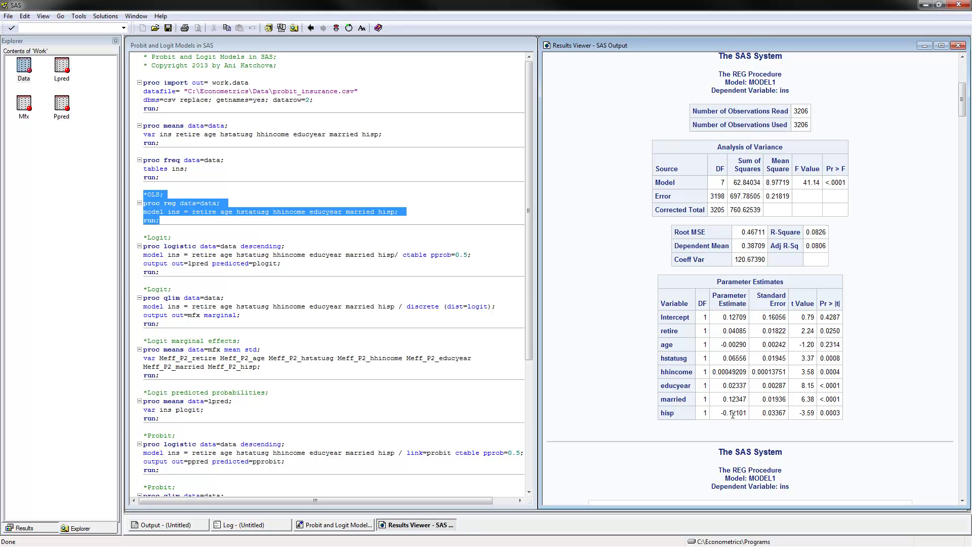
- Examine the logit model's proc logistic statement and its descending option in the program
left_click(366, 236)
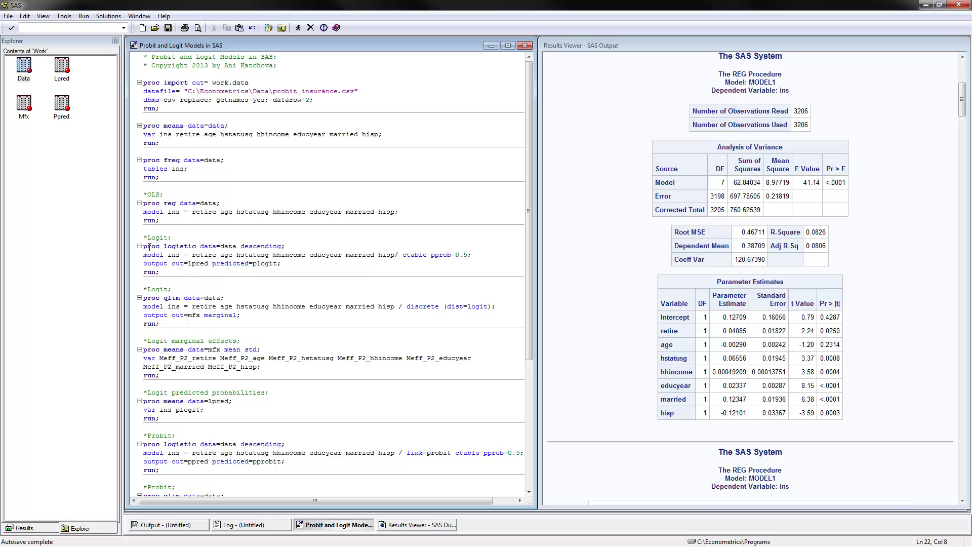
left_click_drag(144, 246, 199, 246)
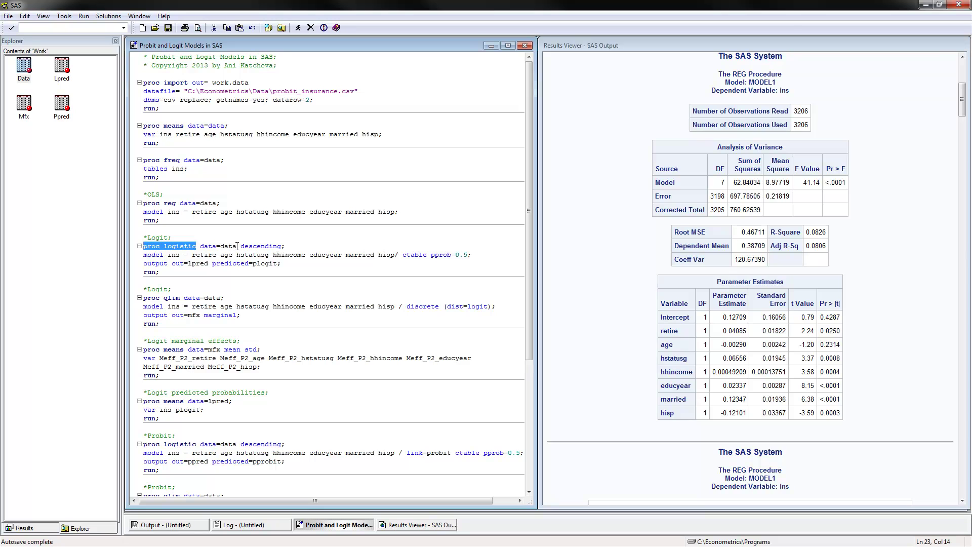
left_click_drag(241, 245, 281, 246)
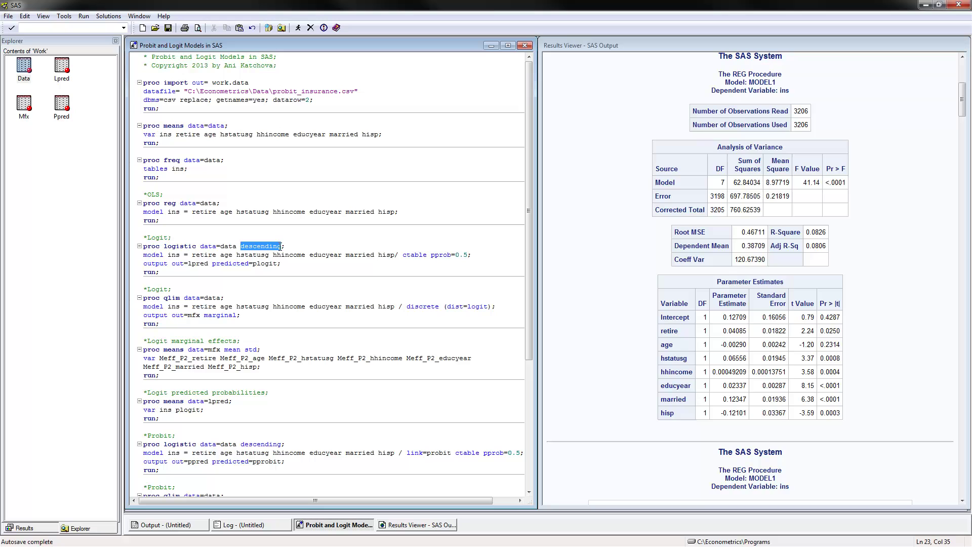
left_click(287, 246)
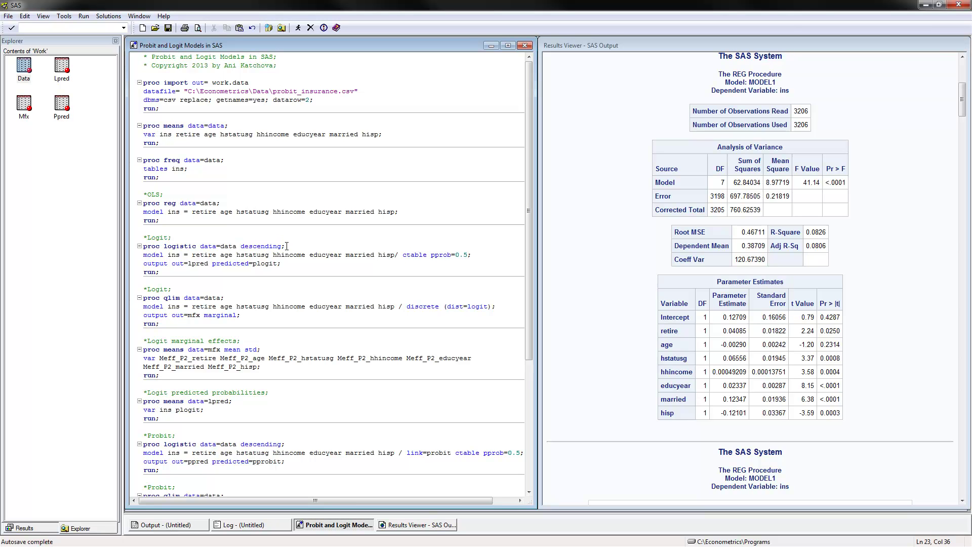
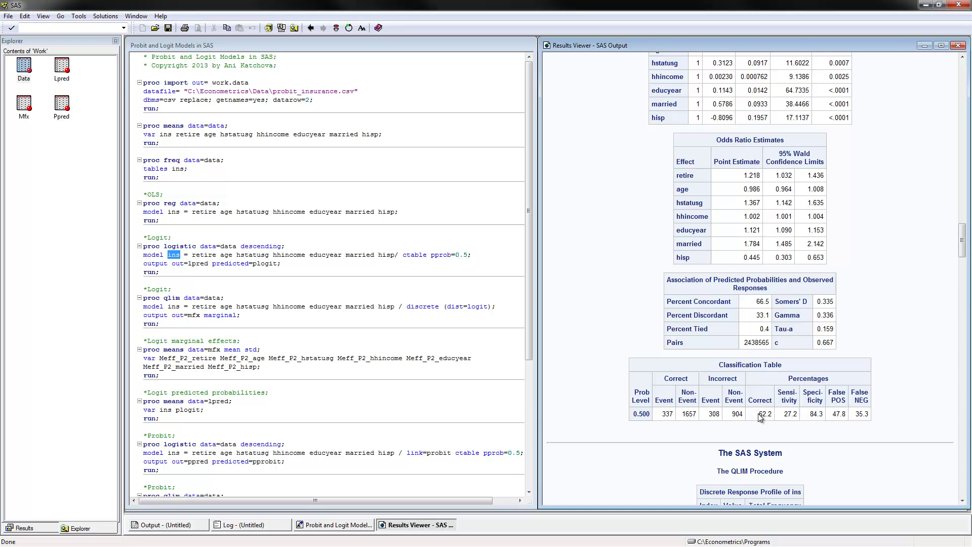
- Highlight the percent correct in the logit classification table and compare it with the pprob=0.5 option in the code
left_click_drag(758, 414, 773, 414)
left_click(434, 255)
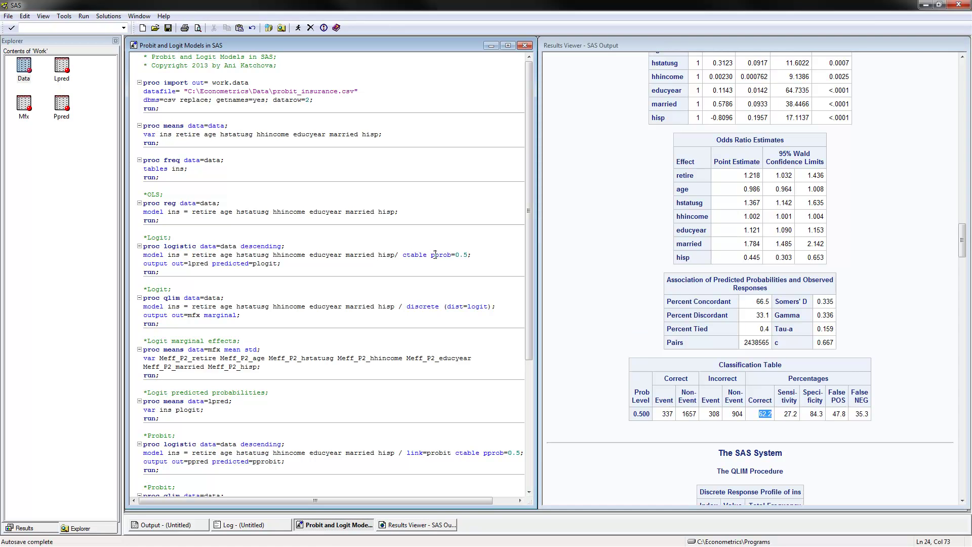
left_click_drag(432, 255, 467, 259)
left_click(192, 263)
- Examine the logit maximum likelihood estimates, highlighting the retire coefficient, and the odds ratio estimates below them
left_click_drag(963, 253, 953, 225)
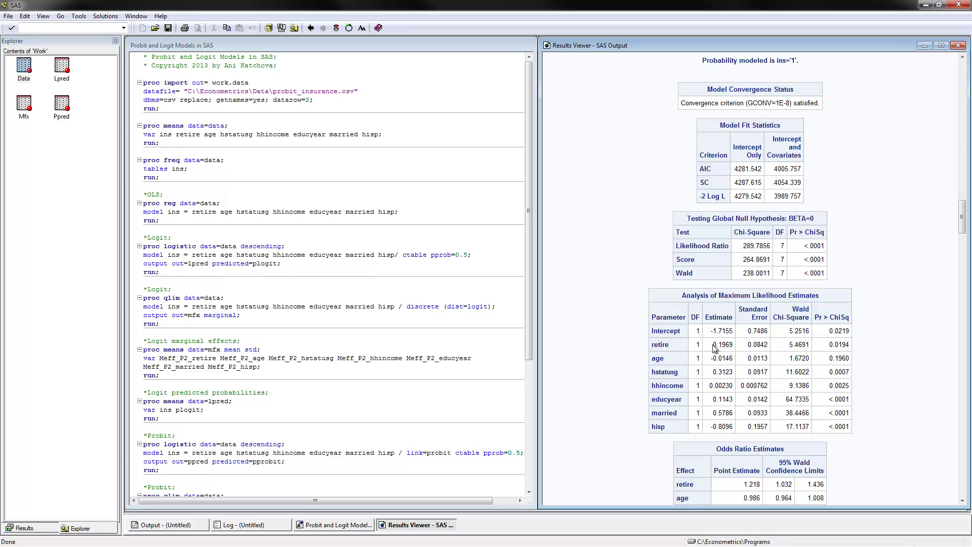
left_click_drag(712, 345, 734, 346)
left_click_drag(963, 229, 963, 233)
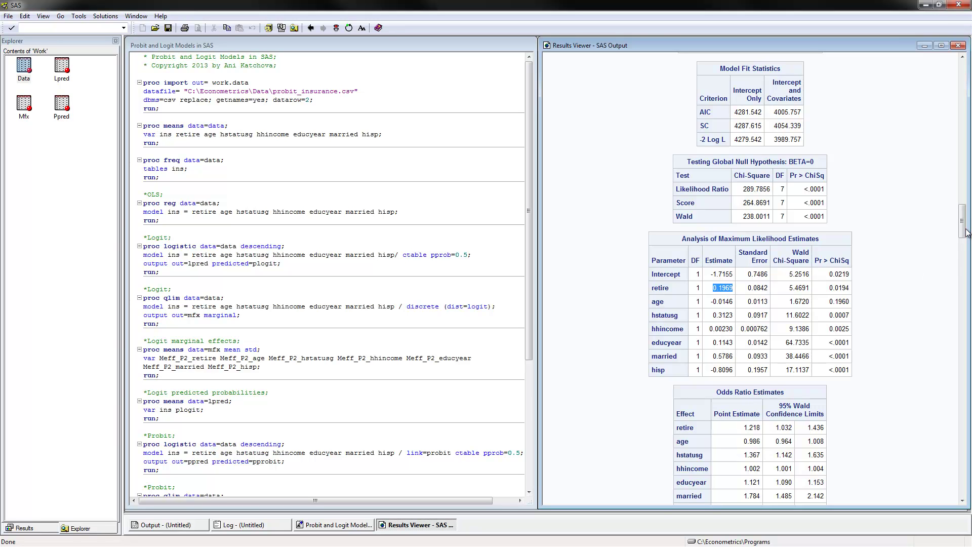
- View the QLIM procedure output and examine the logit proc qlim block and its out=mfx output dataset
left_click_drag(967, 232, 965, 282)
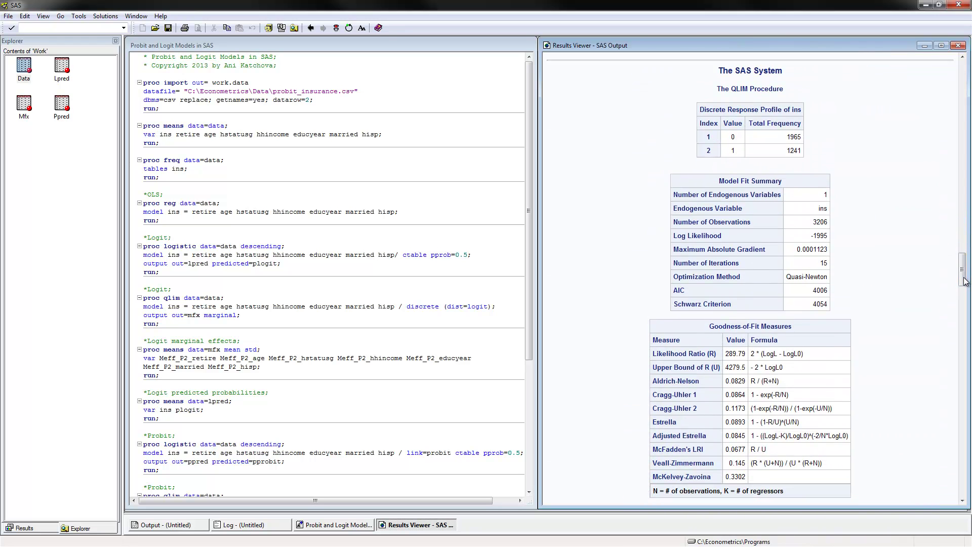
left_click(278, 282)
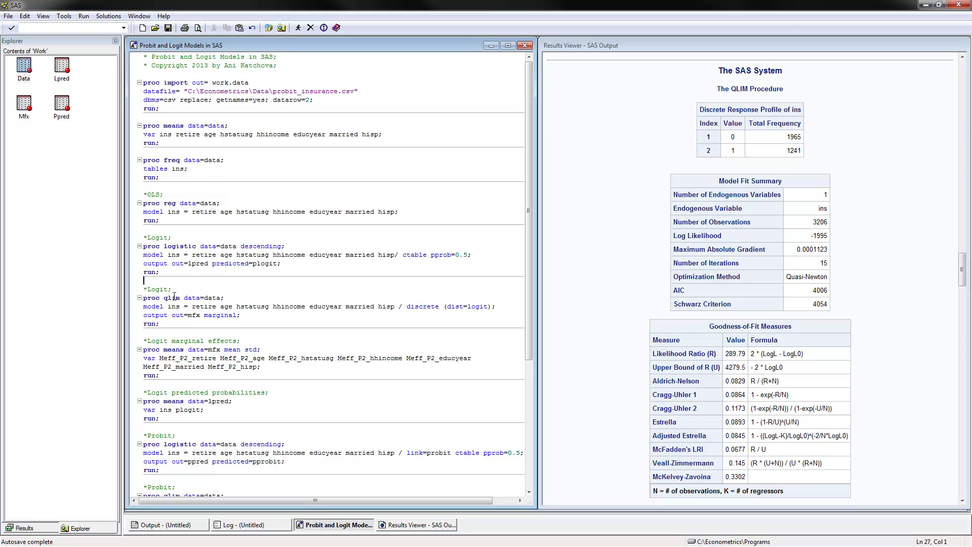
left_click_drag(163, 299, 183, 298)
left_click(201, 315)
left_click_drag(201, 314, 188, 315)
left_click(224, 318)
- Open the Mfx table from the Work library, inspect its marginal effect columns, and close it
double_click(22, 107)
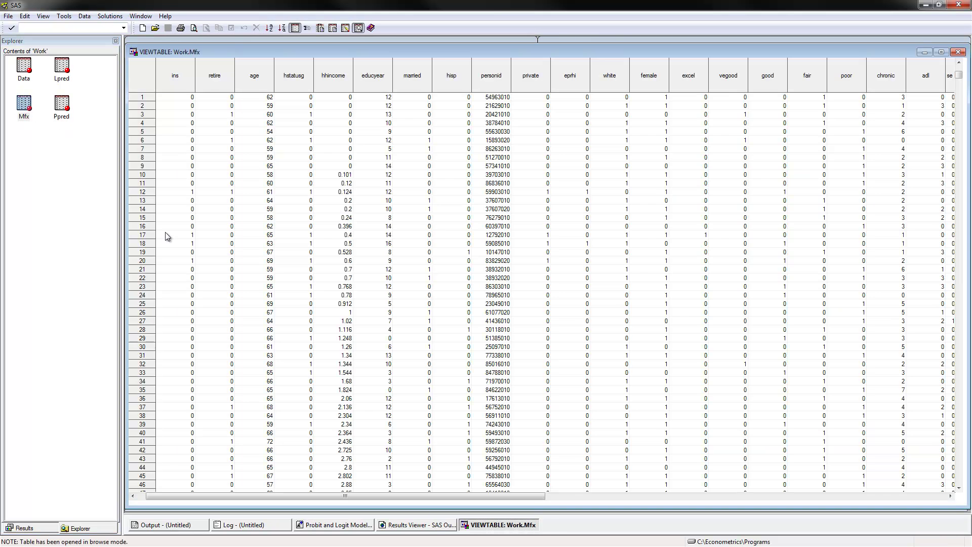
left_click_drag(241, 499, 608, 500)
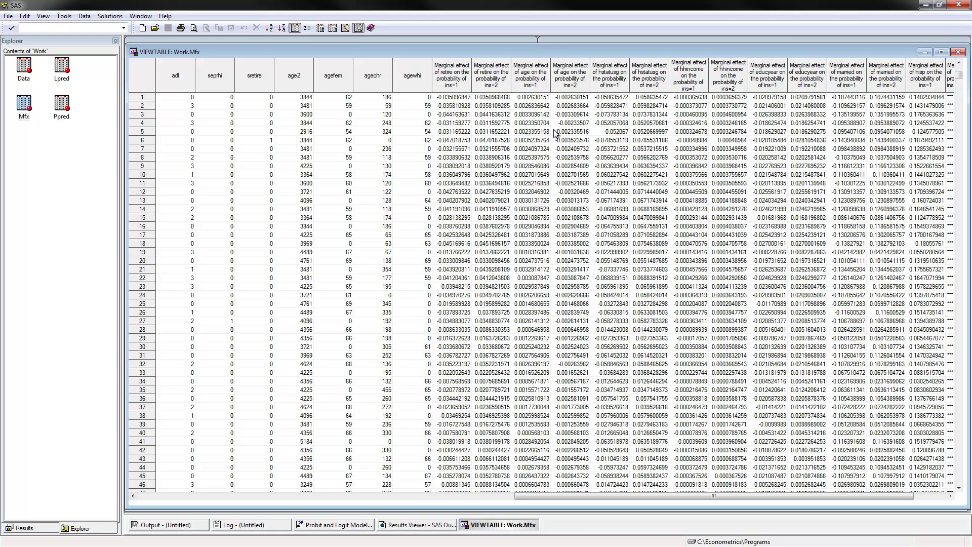
left_click_drag(649, 494, 730, 495)
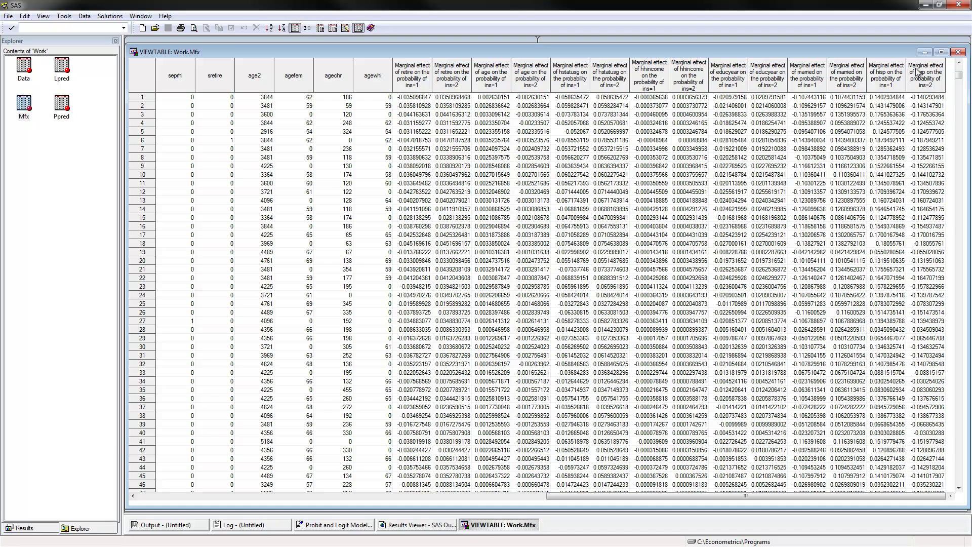
left_click(958, 52)
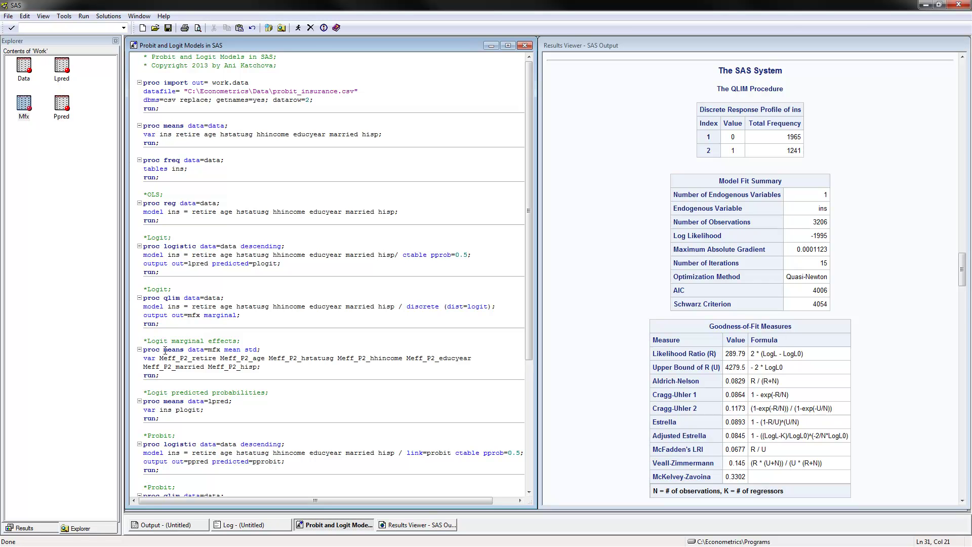
- Review the proc means block for mfx, and highlight the mean marginal effects of retire and educyear in its output
left_click_drag(215, 349, 208, 349)
left_click(230, 350)
left_click_drag(961, 269, 958, 318)
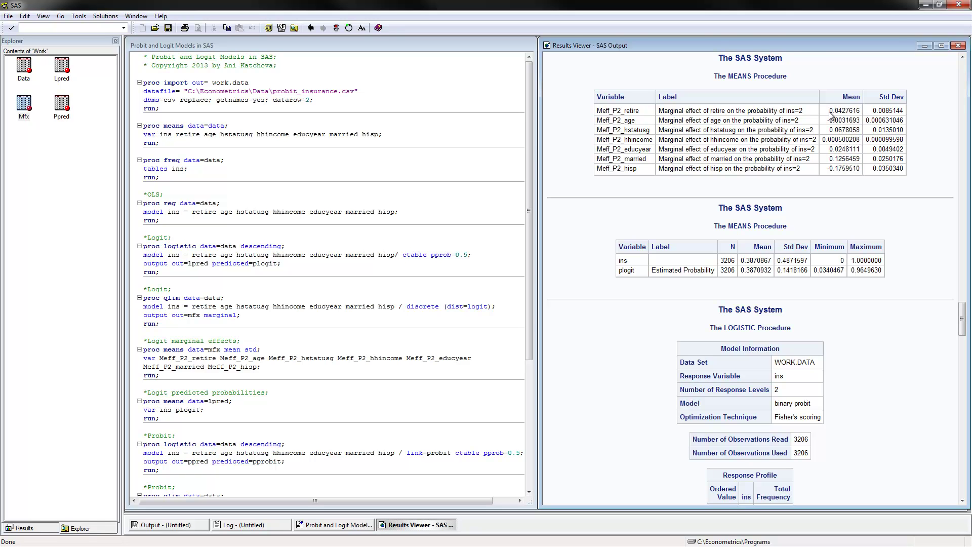
double_click(853, 111)
double_click(835, 150)
- Highlight output out=lpred in the logit code, inspect the Estimated Probability column in the Lpred table, and close the table
left_click_drag(527, 272, 523, 328)
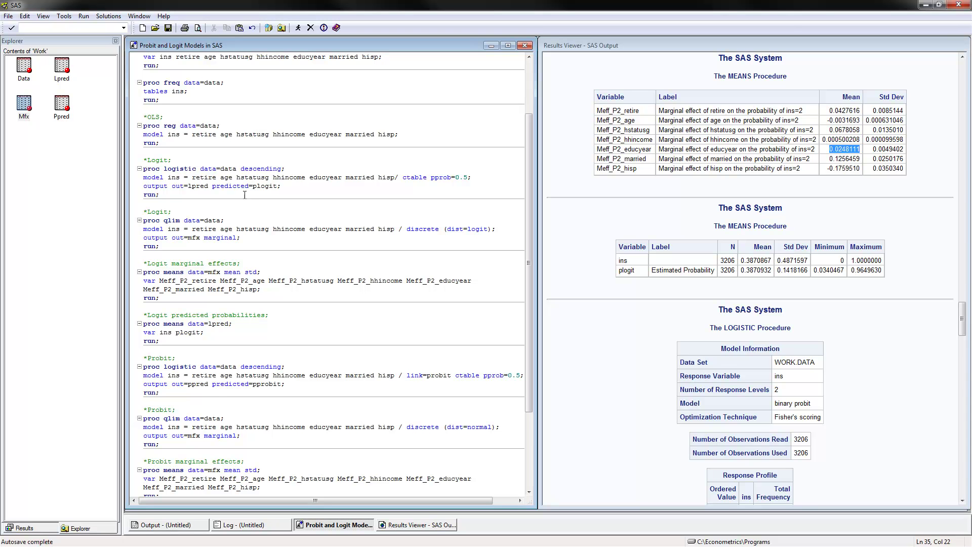
left_click_drag(208, 185, 145, 189)
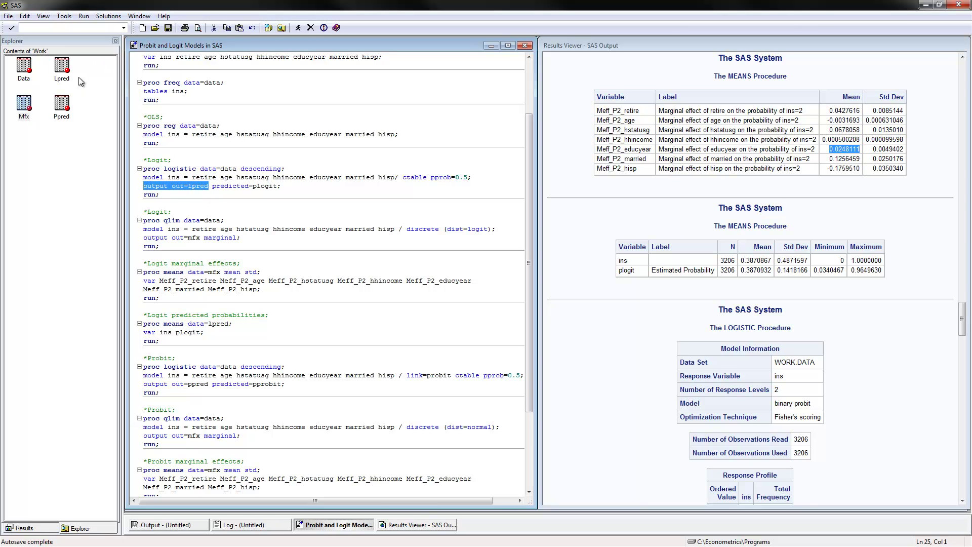
double_click(63, 68)
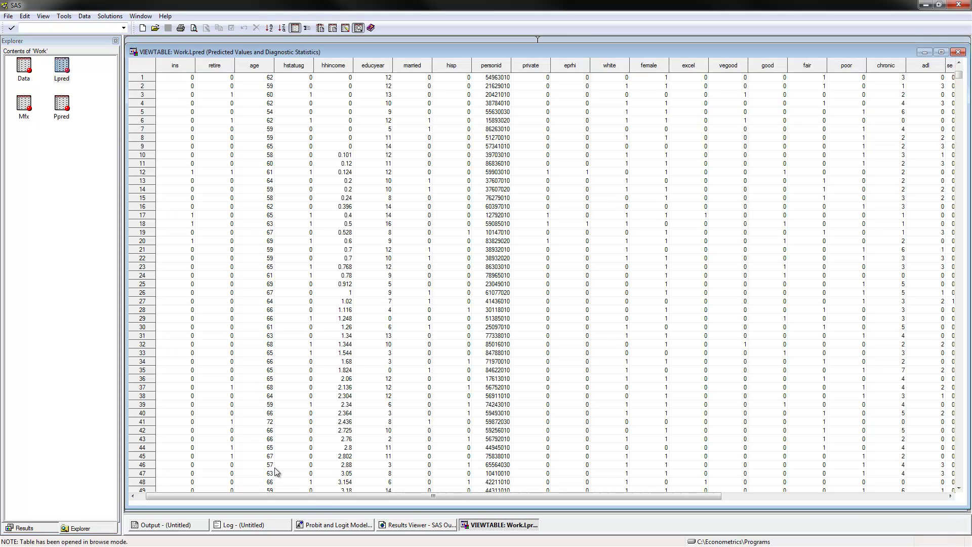
left_click_drag(308, 497, 590, 518)
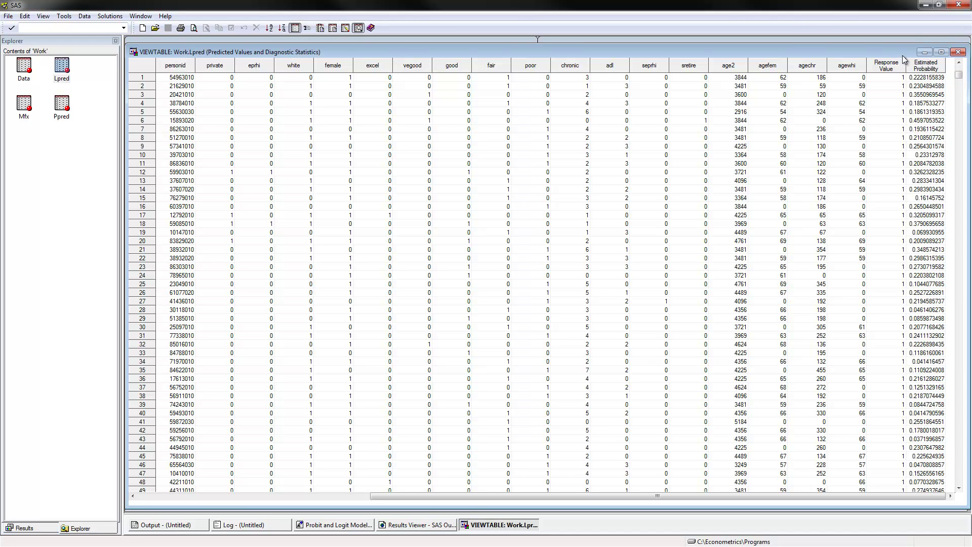
left_click(927, 77)
left_click(958, 52)
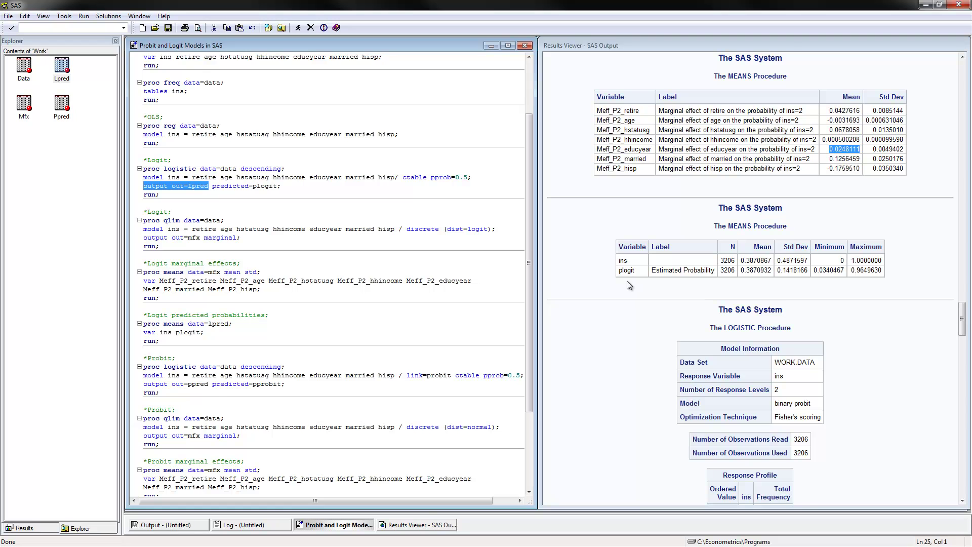
- Highlight the mean of plogit and compare it with the mean of ins in the logit predicted probabilities output
left_click(742, 273)
left_click_drag(741, 270, 772, 276)
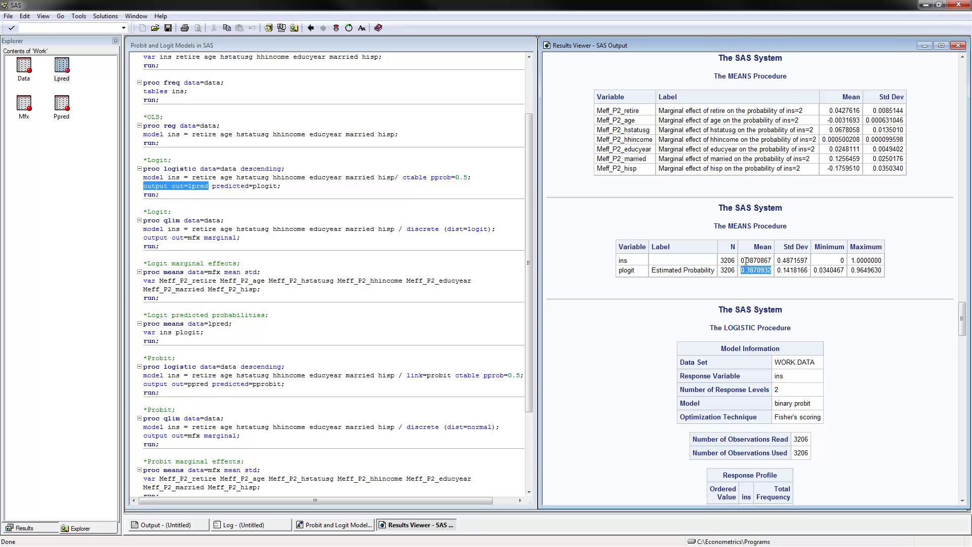
left_click_drag(745, 260, 772, 264)
left_click(771, 262)
- Review the first probit block in the program, highlighting proc logistic and the link=probit option
left_click_drag(528, 308, 527, 350)
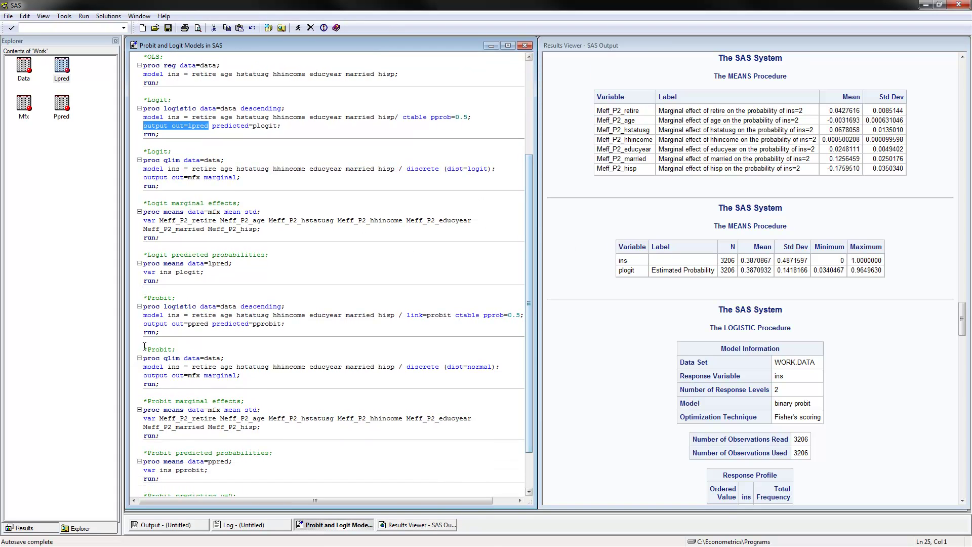
left_click(165, 282)
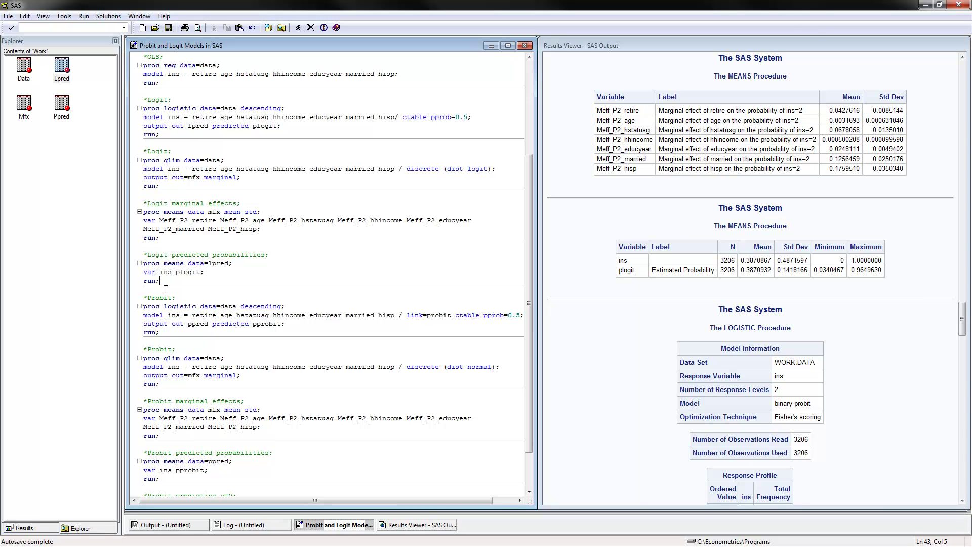
left_click_drag(144, 306, 196, 310)
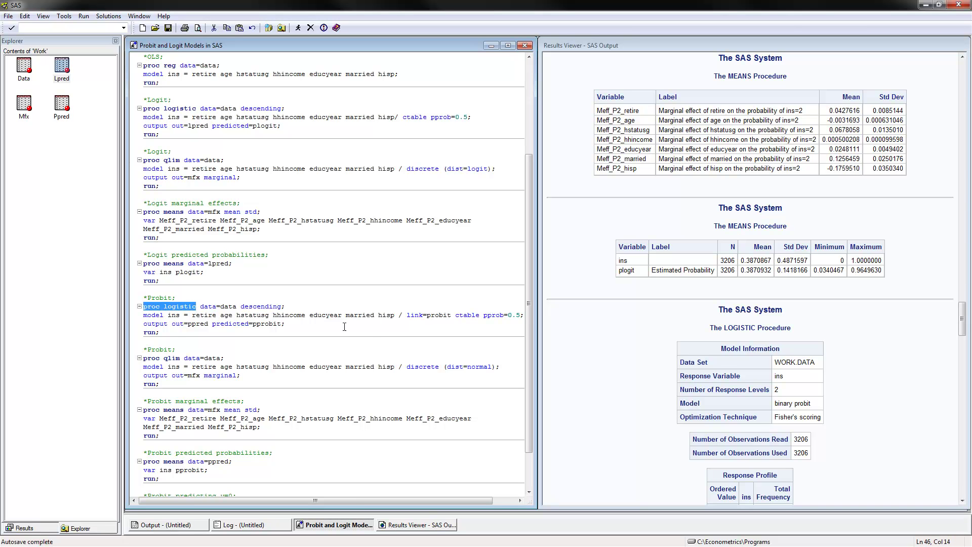
left_click_drag(406, 314, 450, 316)
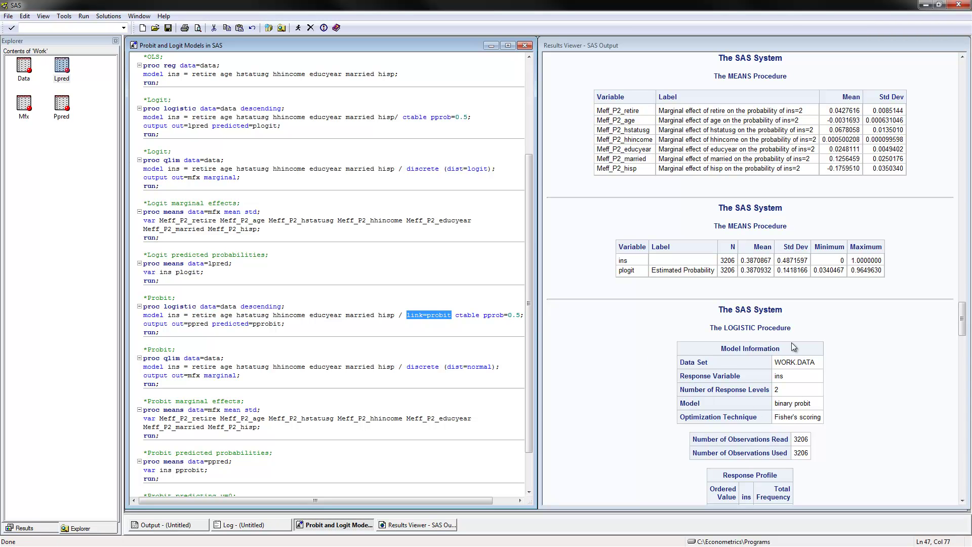
- Review the binary probit LOGISTIC output, highlight descending in its code, and inspect the retire coefficient among the maximum likelihood estimates
left_click(966, 319)
left_click_drag(966, 319, 965, 339)
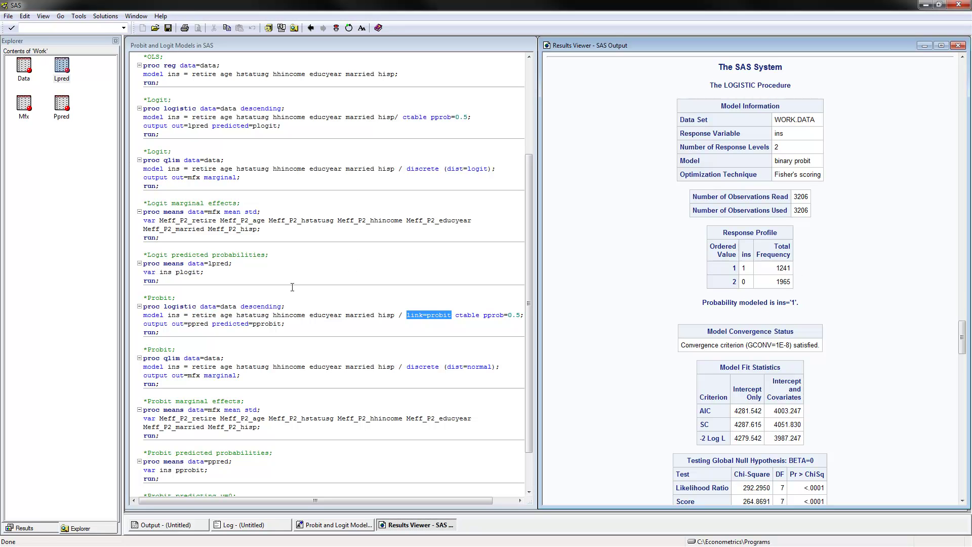
left_click_drag(282, 306, 240, 304)
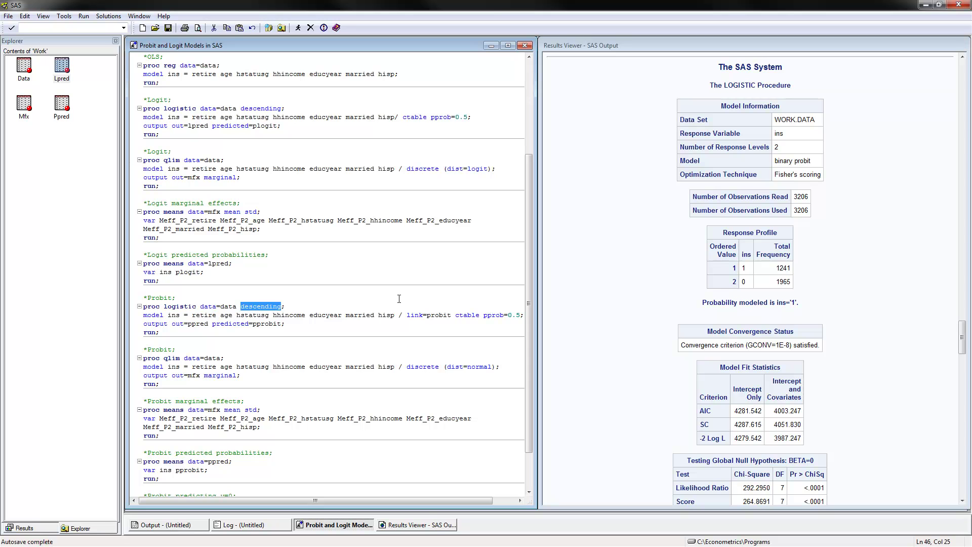
left_click_drag(963, 345, 962, 375)
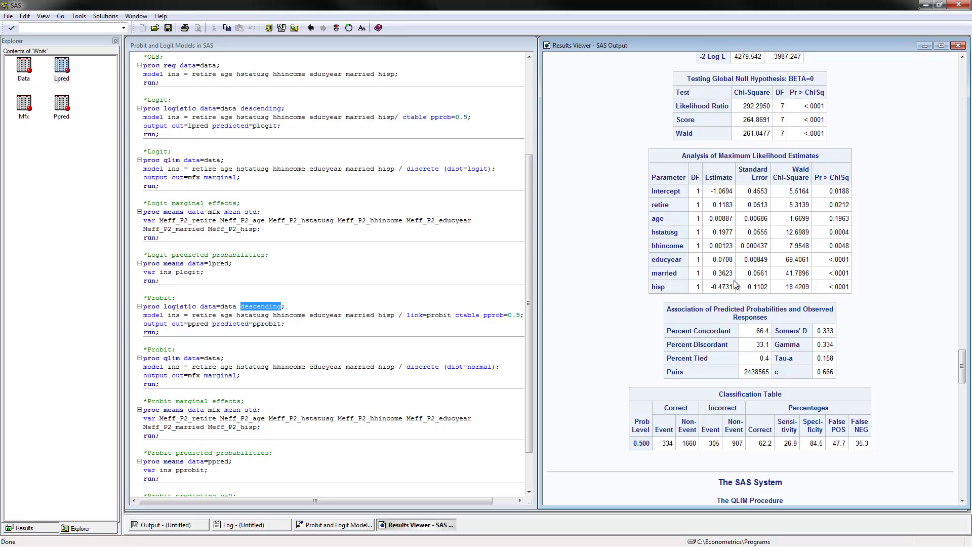
left_click_drag(711, 205, 729, 204)
left_click(725, 208)
- View the probit QLIM output and highlight qlim, mfx and marginal in the probit proc qlim block
left_click_drag(964, 362, 964, 394)
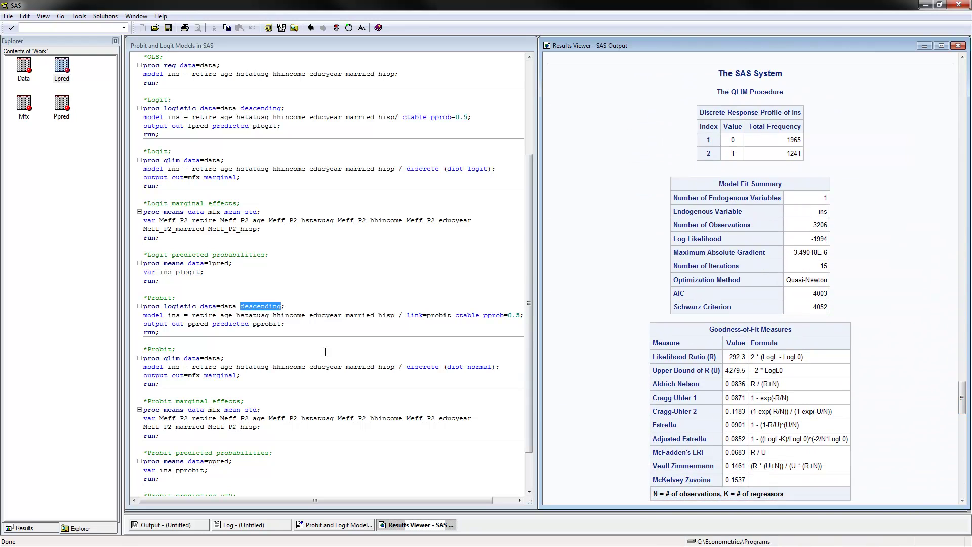
left_click(289, 340)
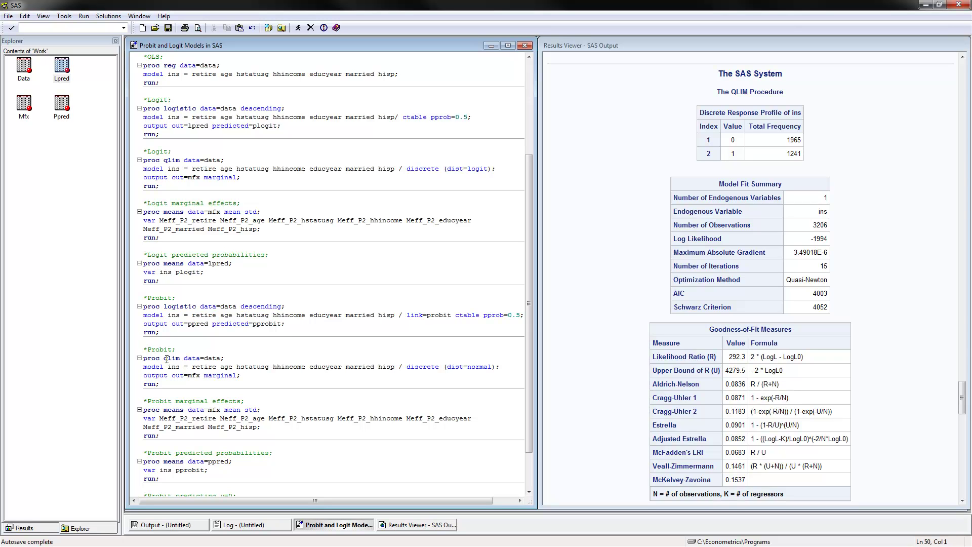
left_click_drag(163, 358, 180, 358)
left_click_drag(201, 375, 188, 376)
left_click_drag(204, 376, 236, 375)
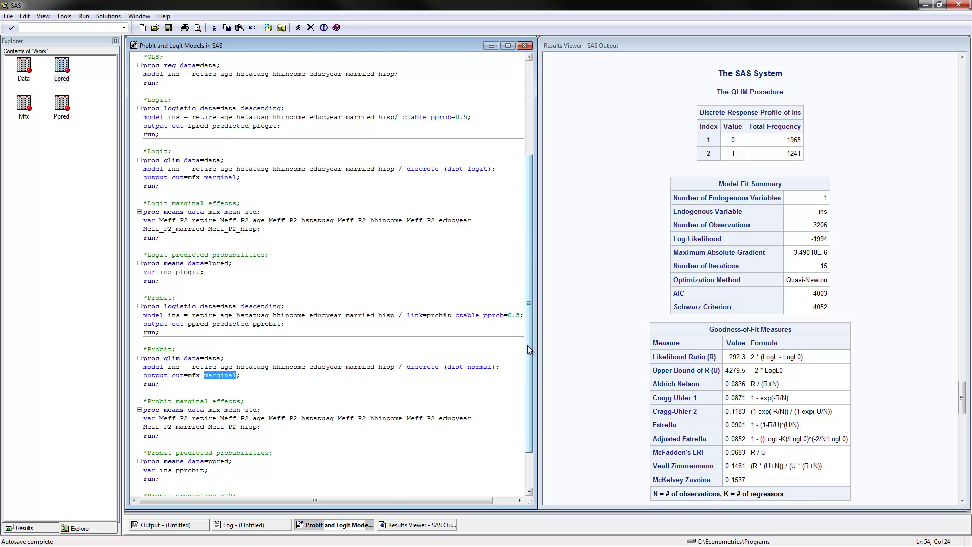
- Highlight the proc means data=mfx mean std line under Probit marginal effects and inspect its MEANS output
scroll(527, 364, "down", 2)
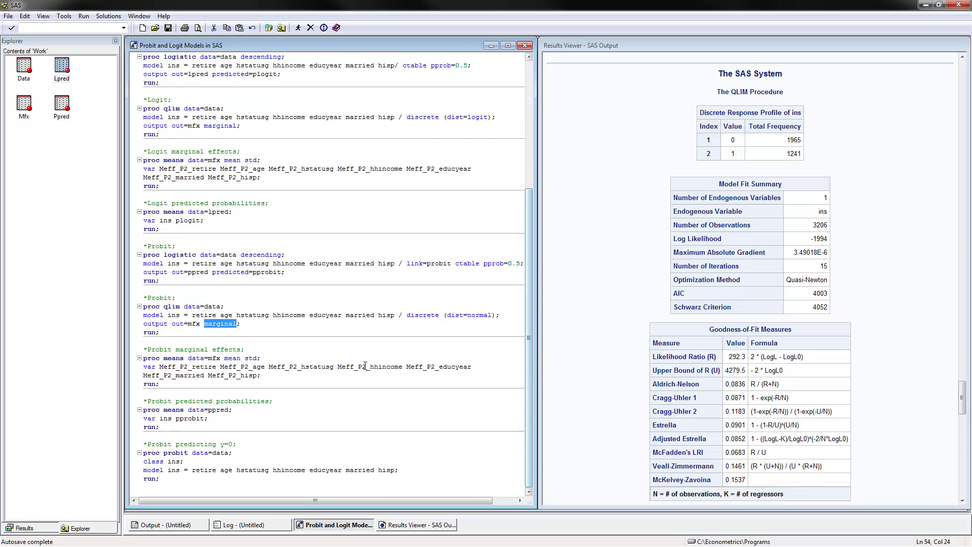
left_click_drag(144, 358, 261, 359)
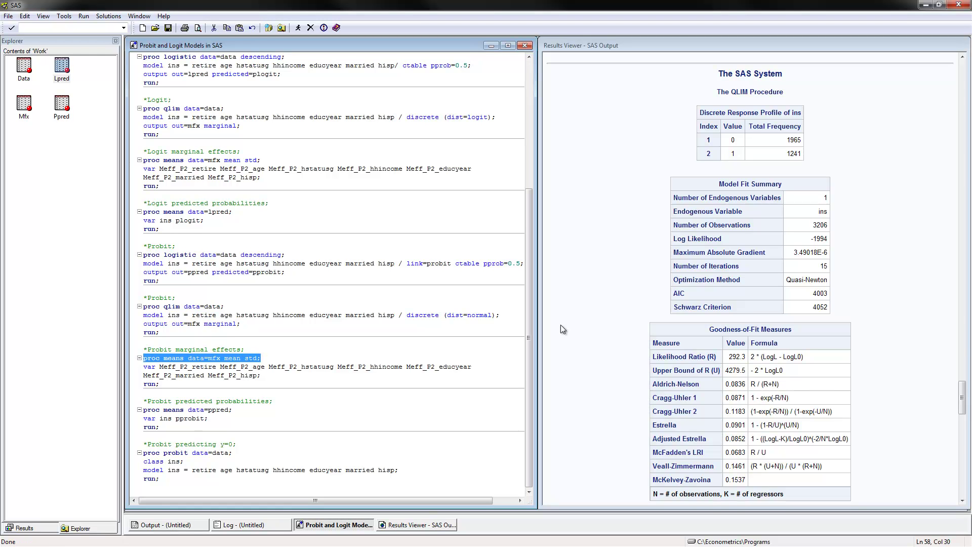
left_click_drag(962, 395, 963, 437)
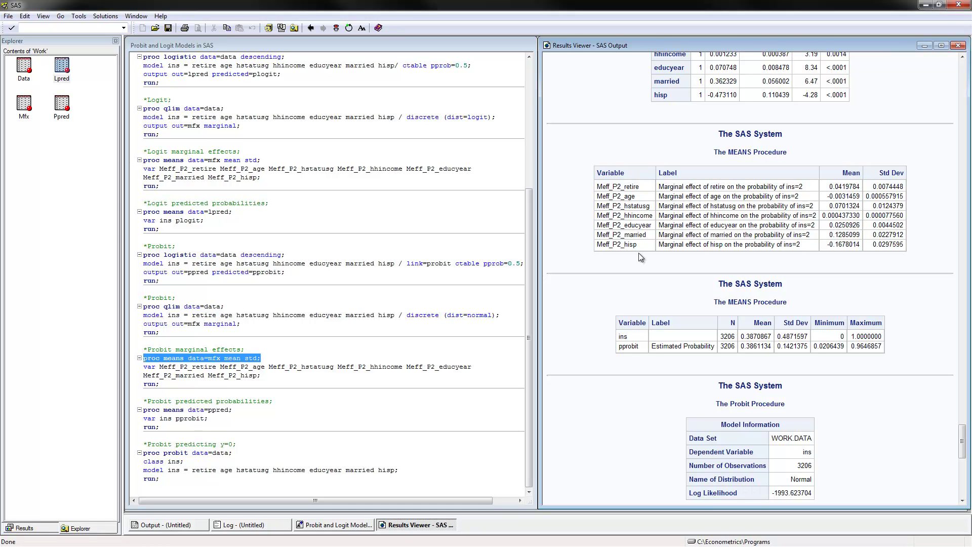
- Highlight pprobit in the probit predicted probabilities block and in the predicted= option of the probit proc logistic block
left_click(530, 249)
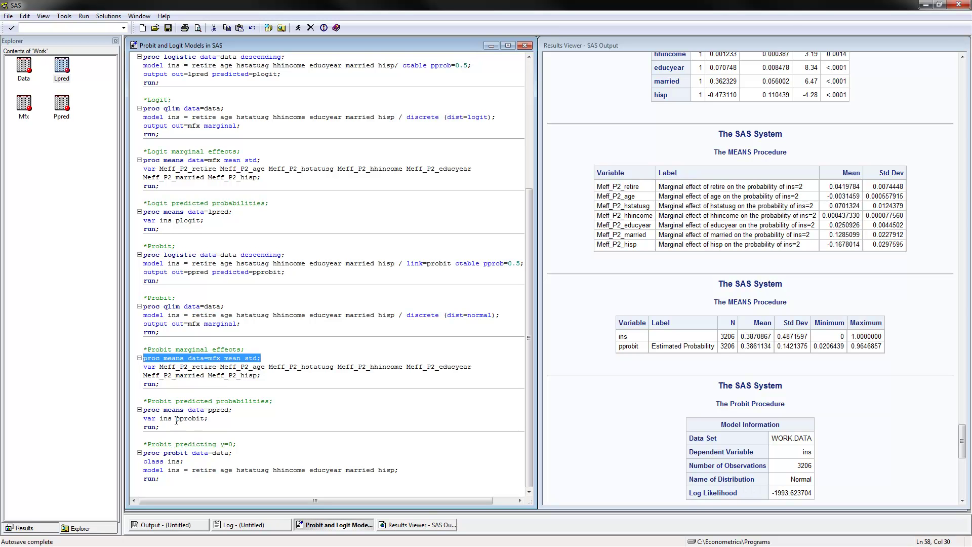
left_click_drag(176, 421, 203, 422)
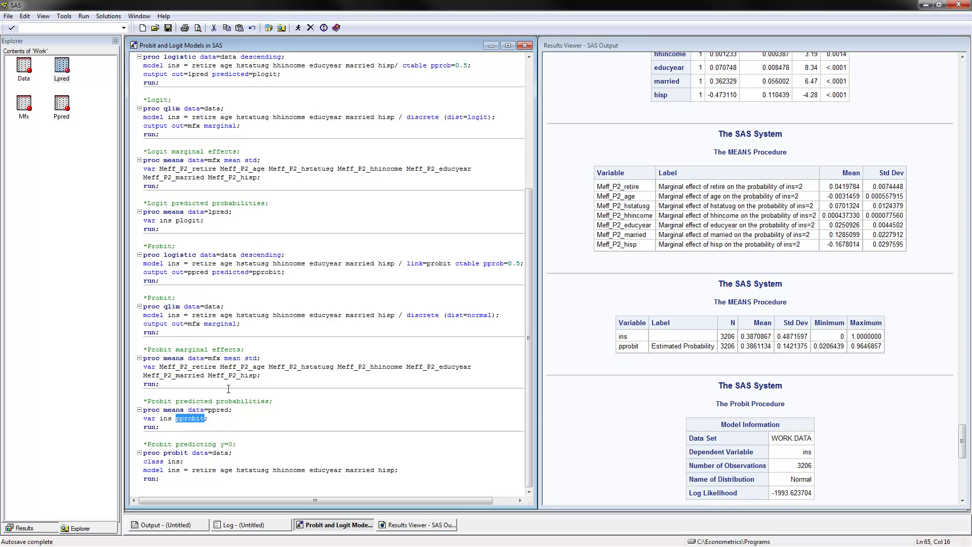
left_click_drag(253, 272, 282, 275)
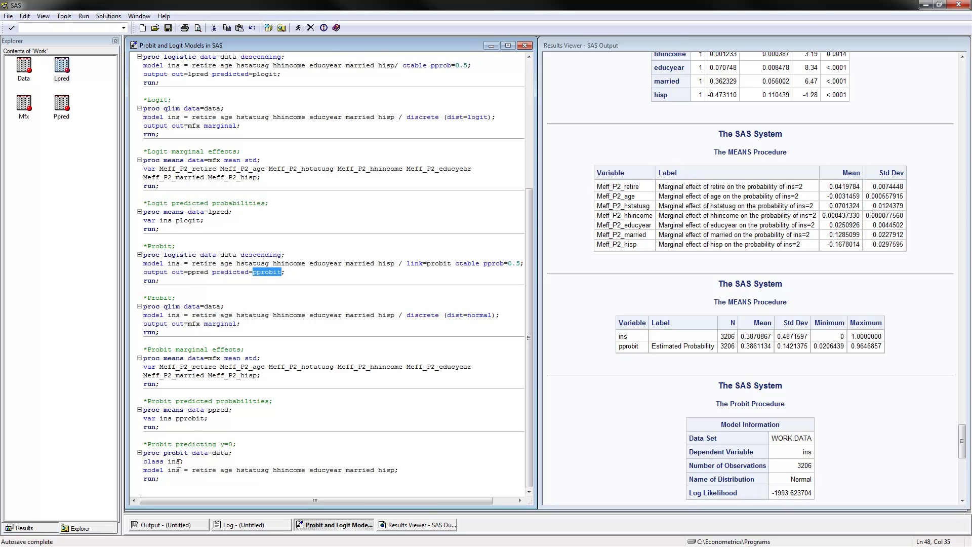
- Examine the proc probit block, highlighting ins in its class statement and the "Probit predicting y=0" comment
left_click(152, 461)
left_click_drag(181, 461, 167, 462)
left_click_drag(247, 445, 140, 441)
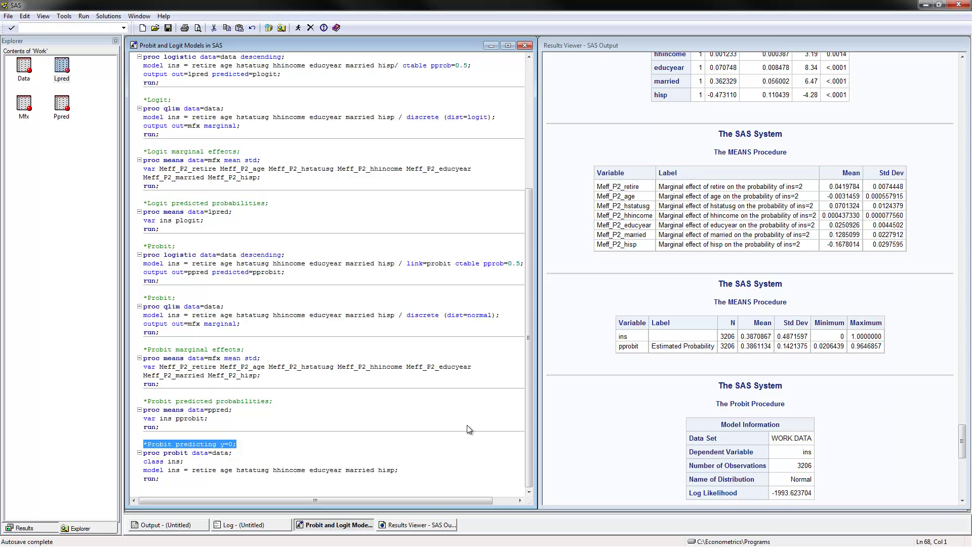
- Inspect the response profile and parameter estimates in the Probit Procedure output, and return to the start of the program code
left_click(964, 431)
left_click_drag(964, 431, 968, 474)
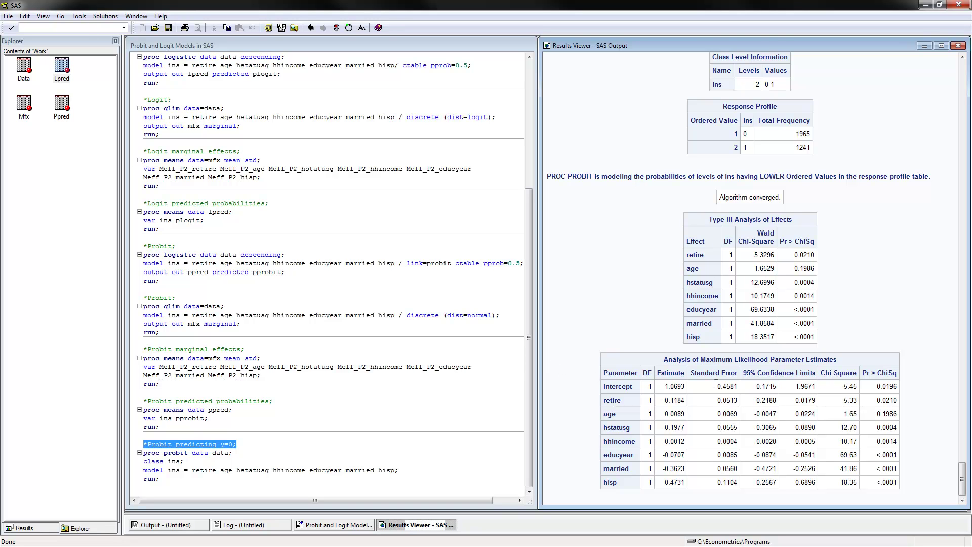
left_click(529, 366)
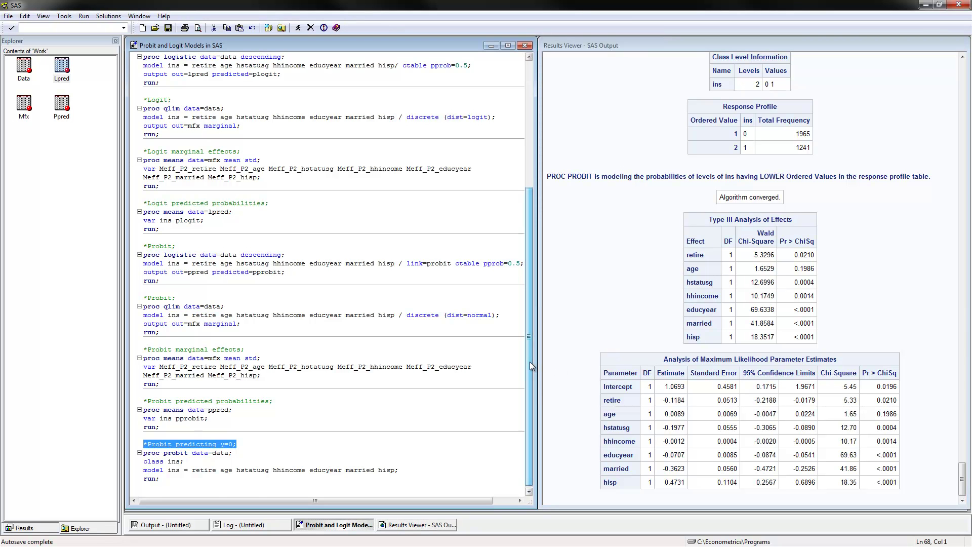
left_click_drag(529, 361, 525, 210)
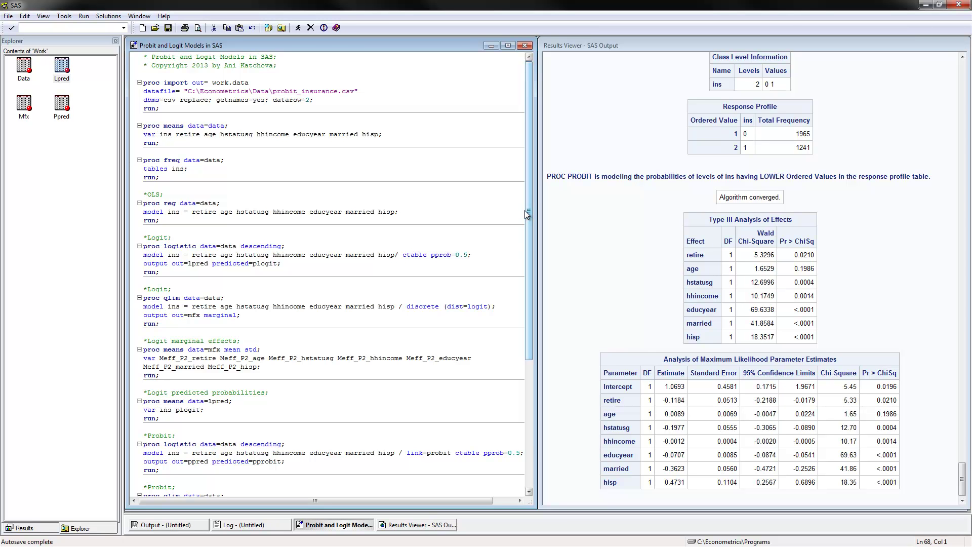